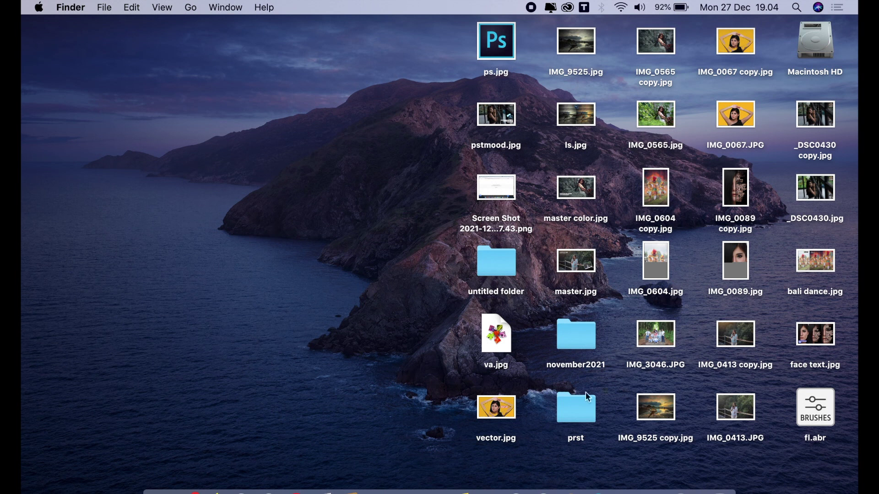
- Open IMG_3046.JPG from the desktop with Adobe Photoshop 2021.app
left_click(637, 347)
right_click(659, 335)
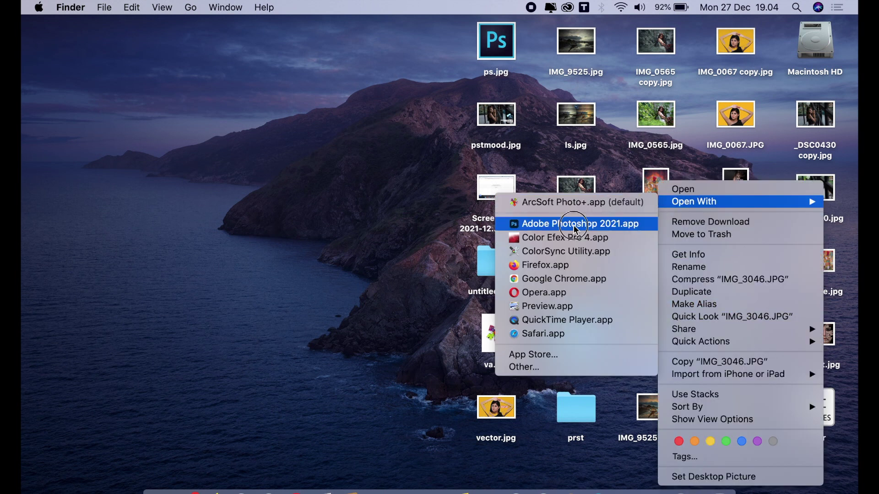
left_click(574, 224)
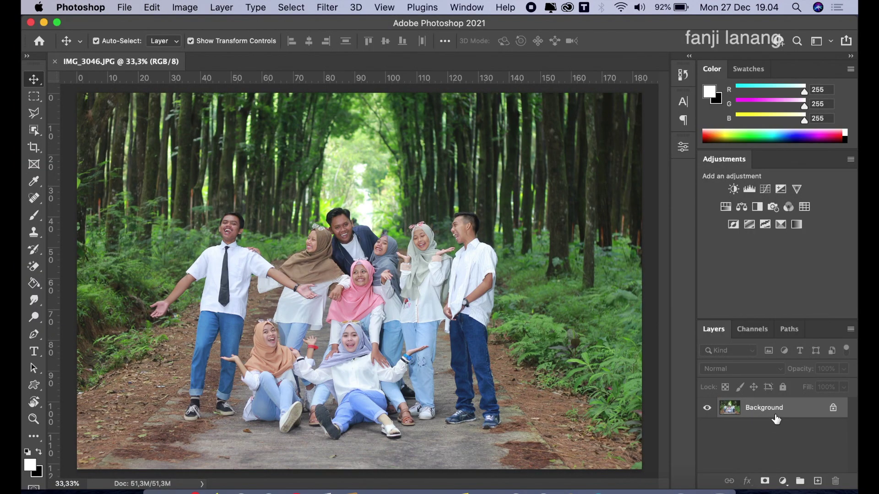
- Duplicate the Background layer into a 'Background copy' layer
left_click_drag(776, 417, 817, 481)
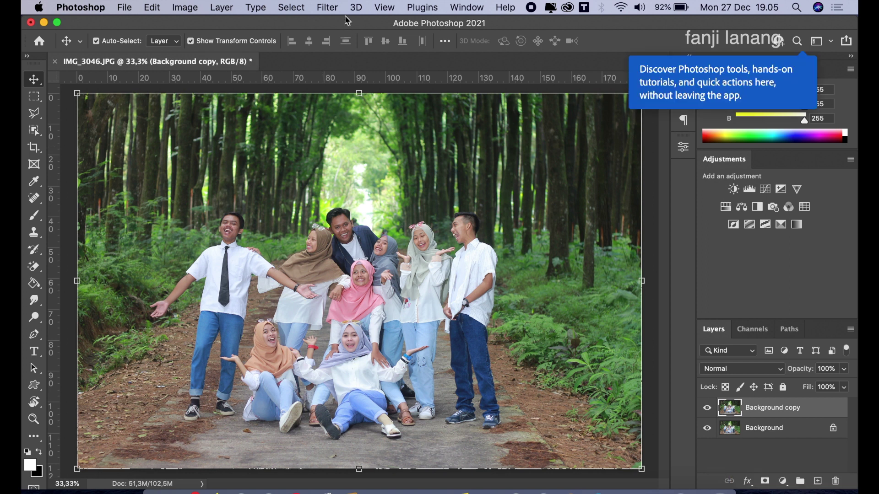
left_click(327, 7)
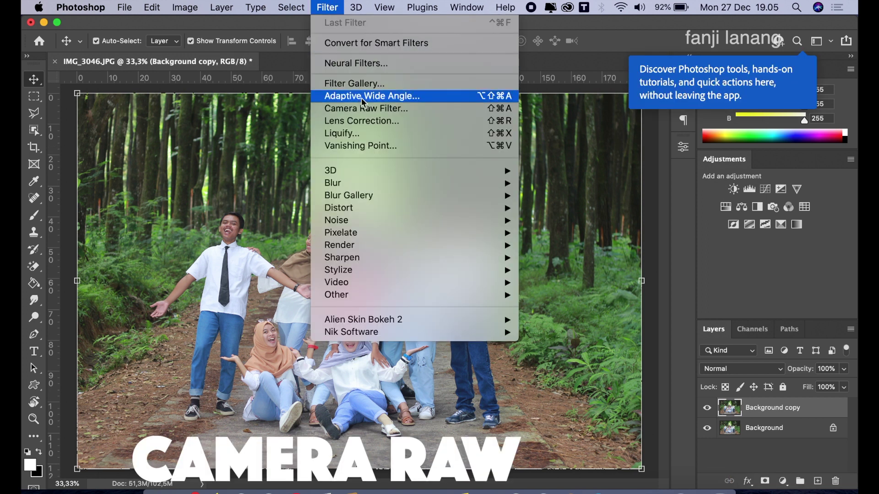
- Apply the Camera Raw Filter with Temperature +5, Highlights -100, Shadows +100 and Vibrance -15
left_click(367, 109)
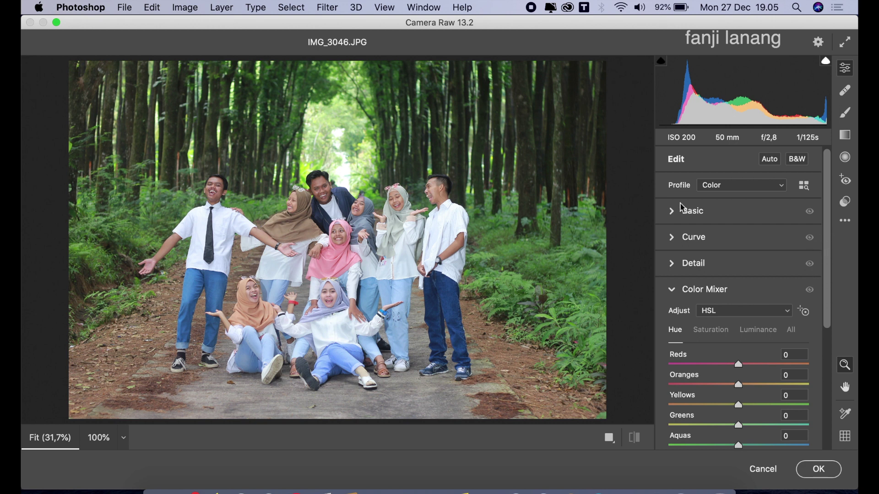
left_click(673, 214)
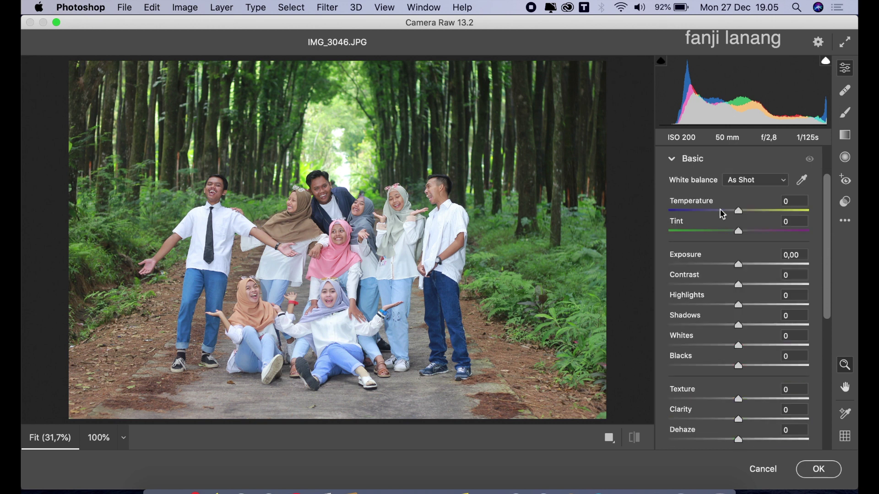
left_click_drag(743, 213, 749, 215)
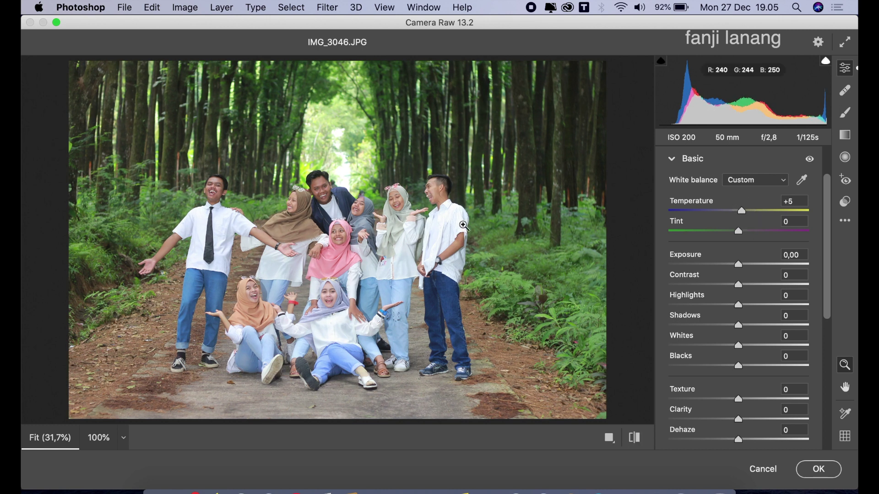
left_click_drag(687, 306, 668, 307)
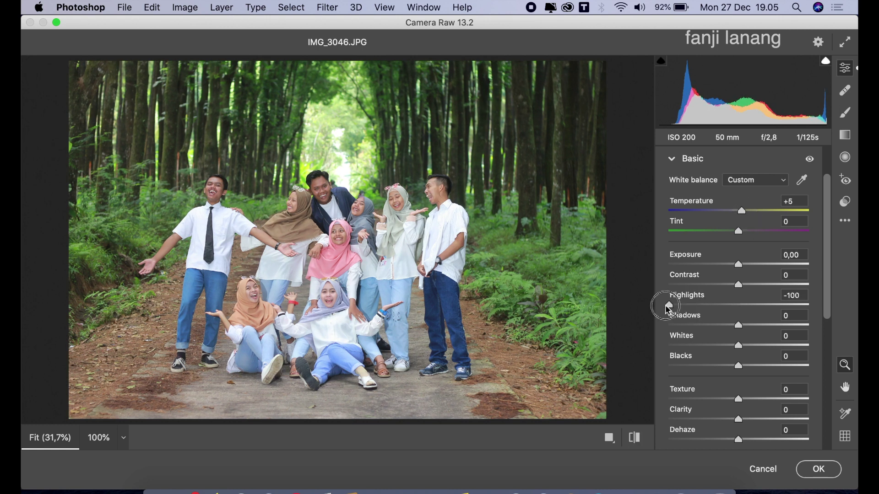
left_click_drag(777, 327, 850, 330)
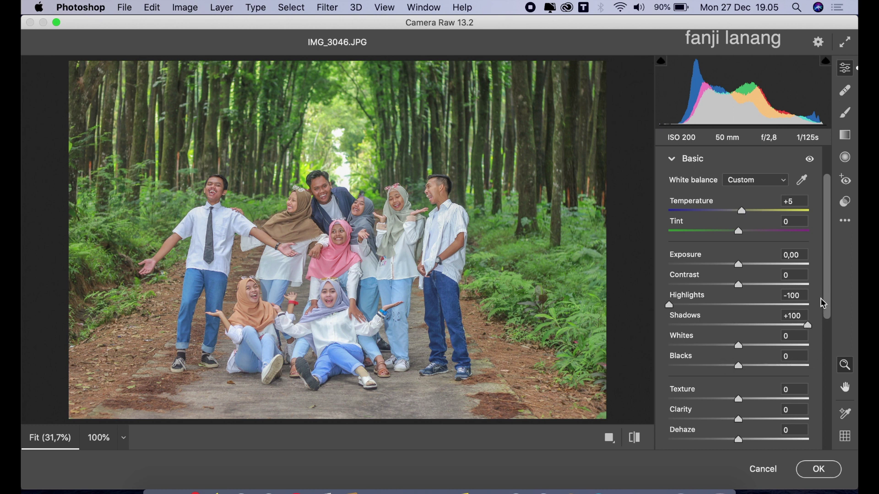
left_click_drag(829, 298, 829, 337)
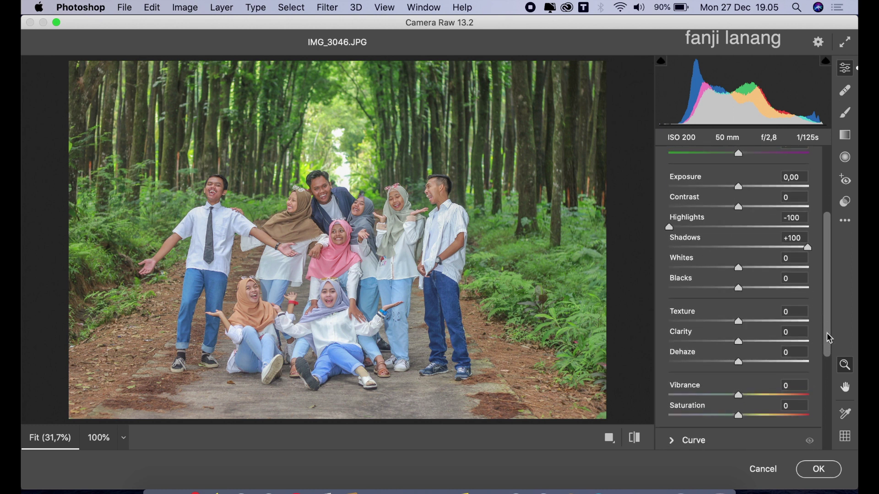
left_click_drag(739, 395, 731, 399)
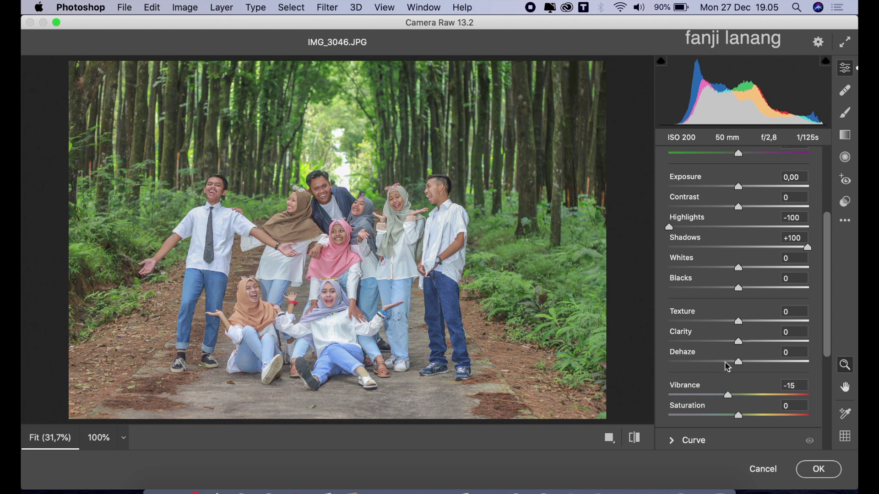
left_click_drag(826, 311, 830, 257)
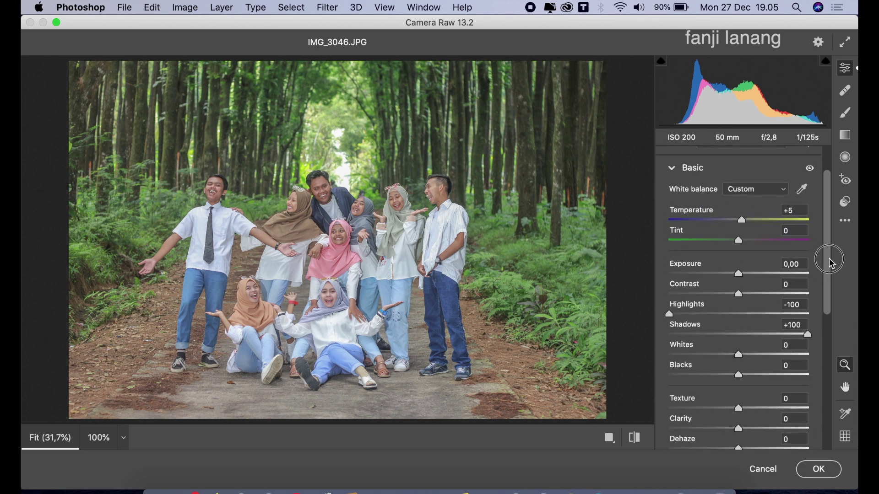
- Build a point tone curve with a lowered shadow point, raised black endpoint and midtone anchor
left_click(672, 168)
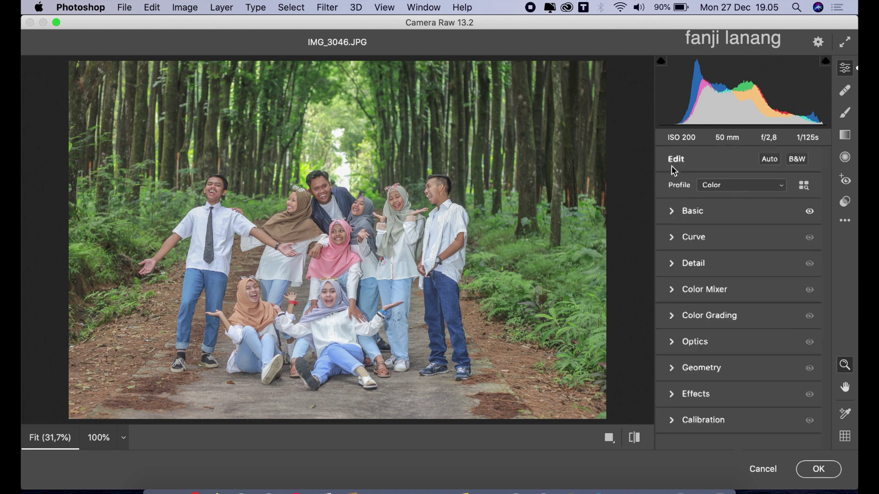
left_click(675, 238)
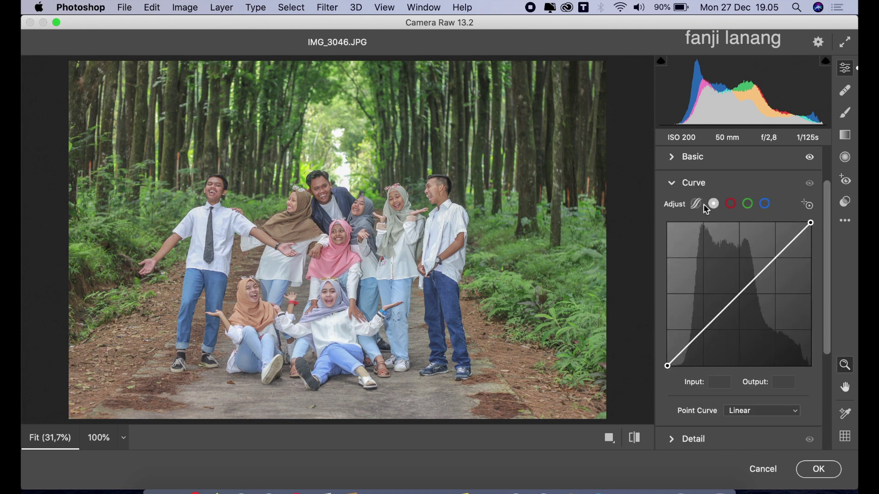
left_click_drag(702, 328, 703, 334)
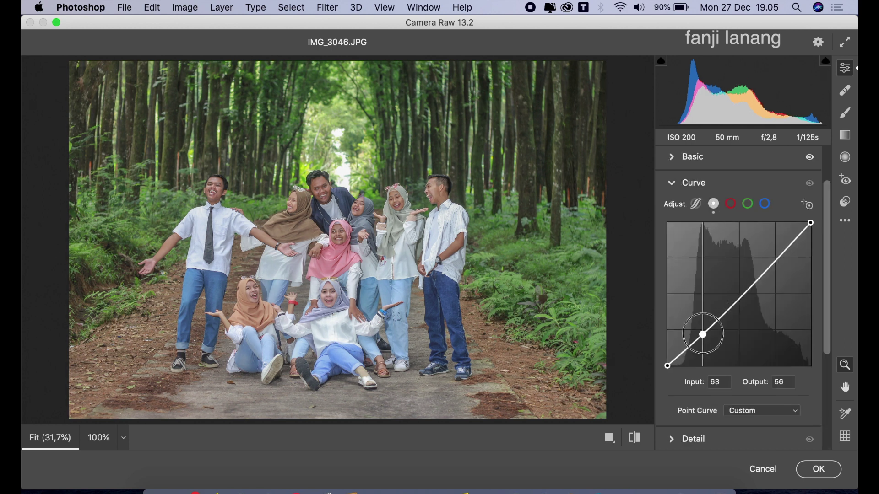
left_click_drag(673, 361, 660, 357)
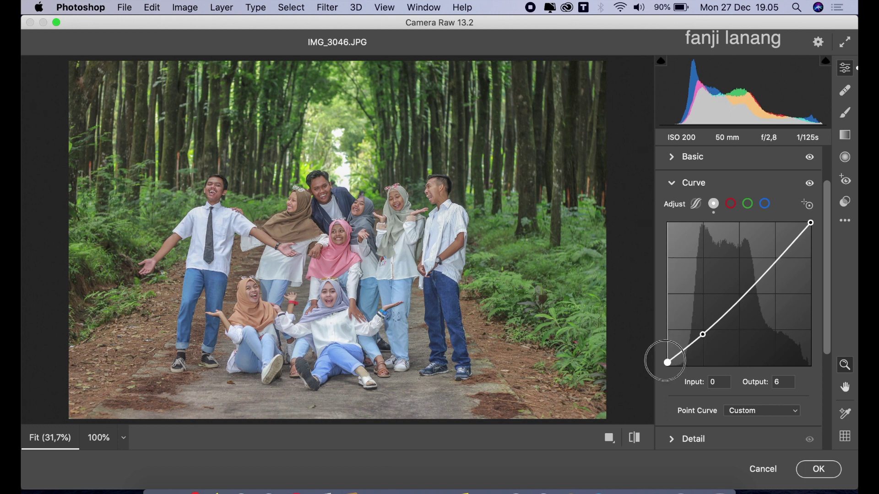
left_click(740, 297)
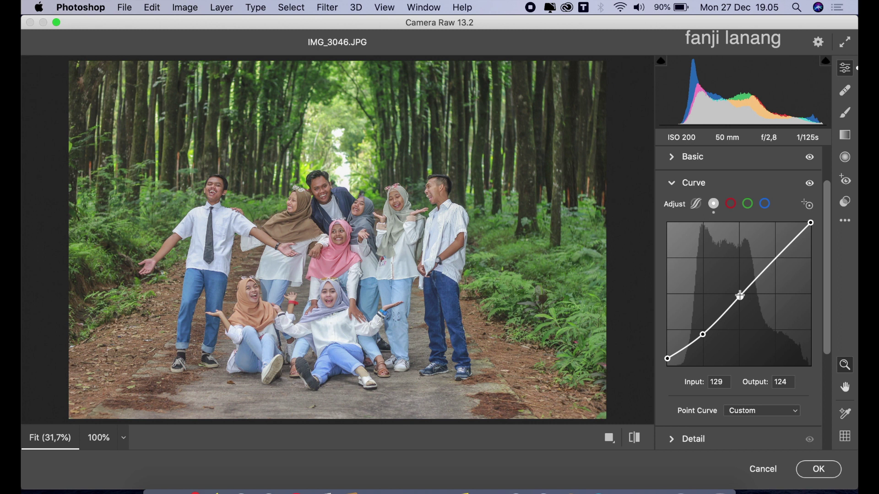
left_click(673, 185)
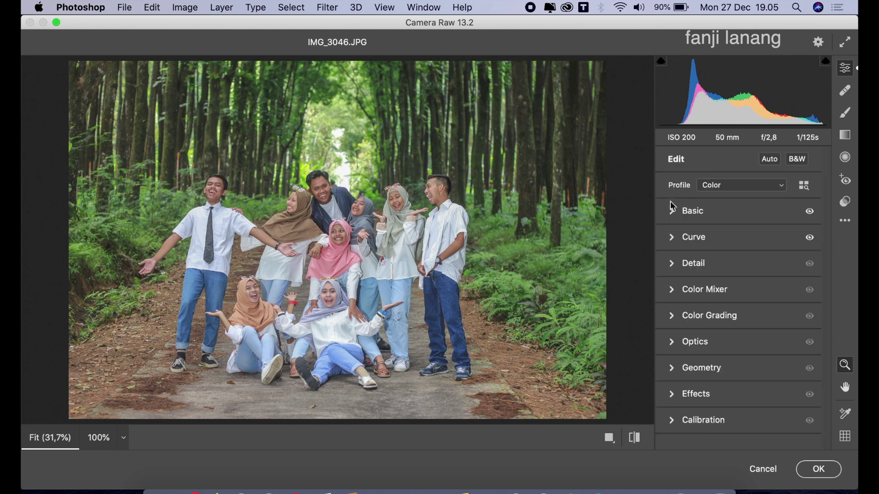
- In the Color Mixer, shift Yellows hue to +20 and Greens hue to +25
left_click(672, 288)
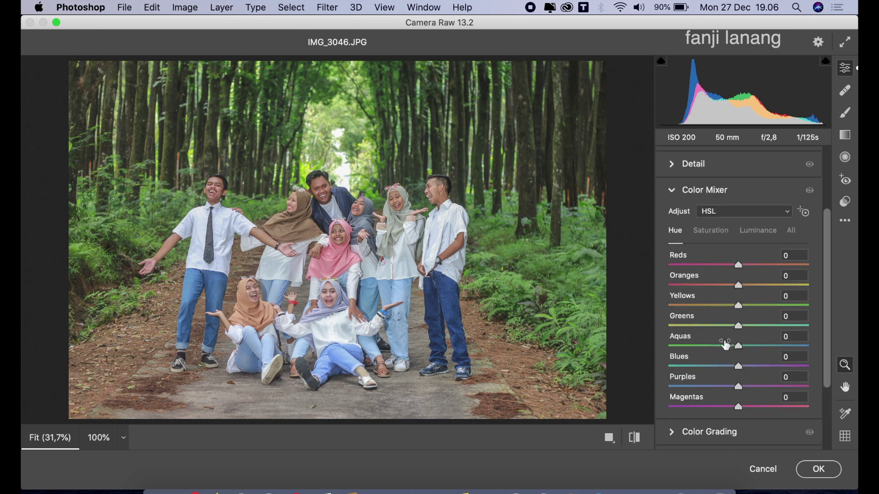
left_click(752, 308)
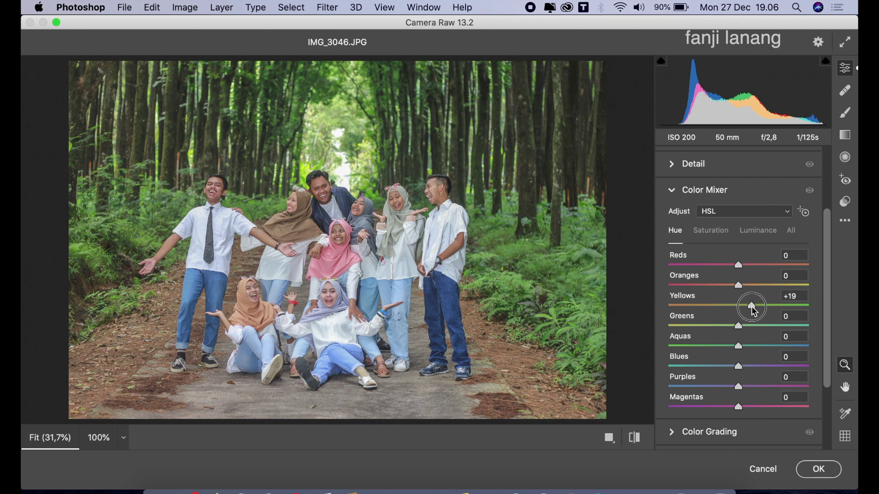
left_click_drag(753, 308, 754, 321)
left_click(758, 326)
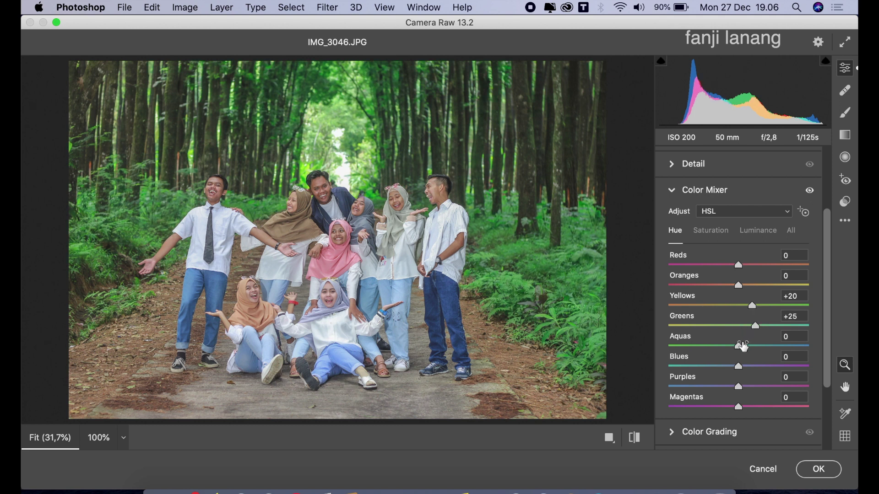
- Set saturation to Yellows +30, Greens -60 and Aquas -60
left_click(712, 231)
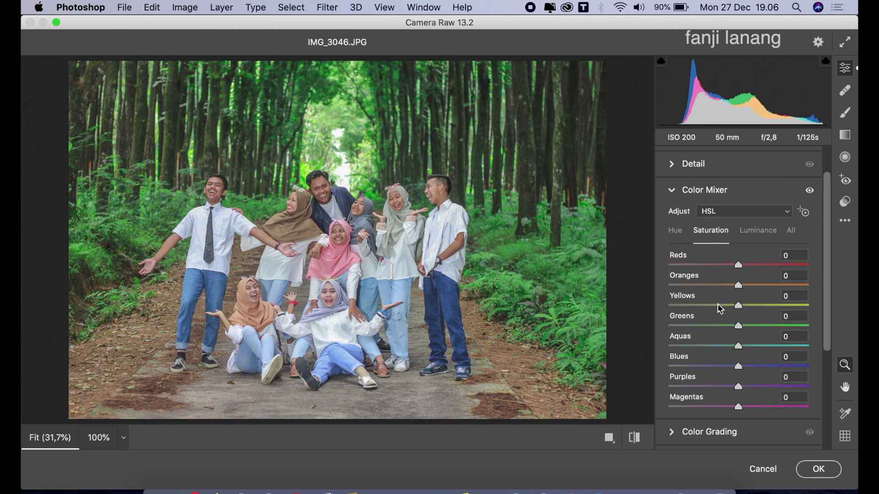
mouse_move(720, 307)
left_mouse_down()
mouse_move(667, 317)
mouse_move(761, 331)
left_mouse_up()
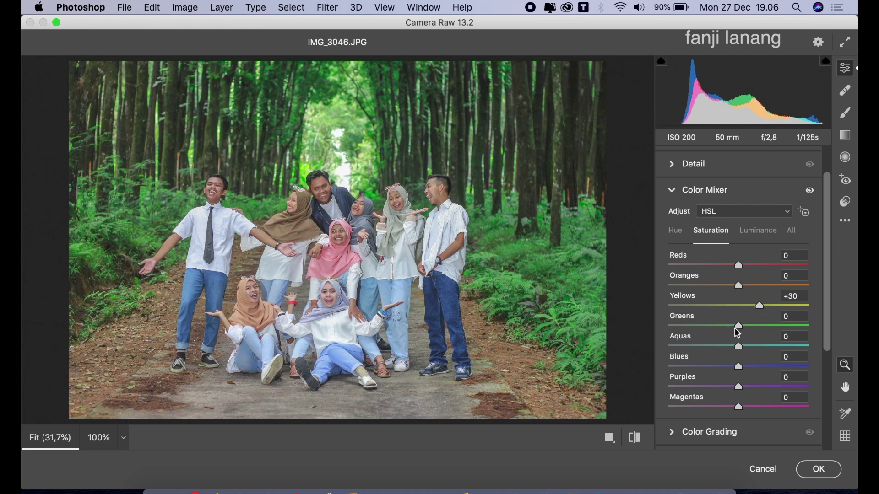
left_click(707, 327)
left_click_drag(707, 329, 698, 344)
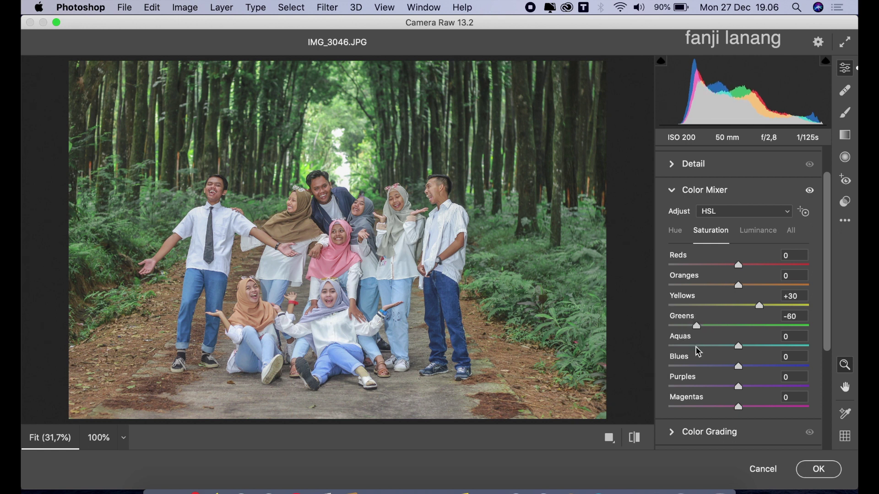
left_click(699, 347)
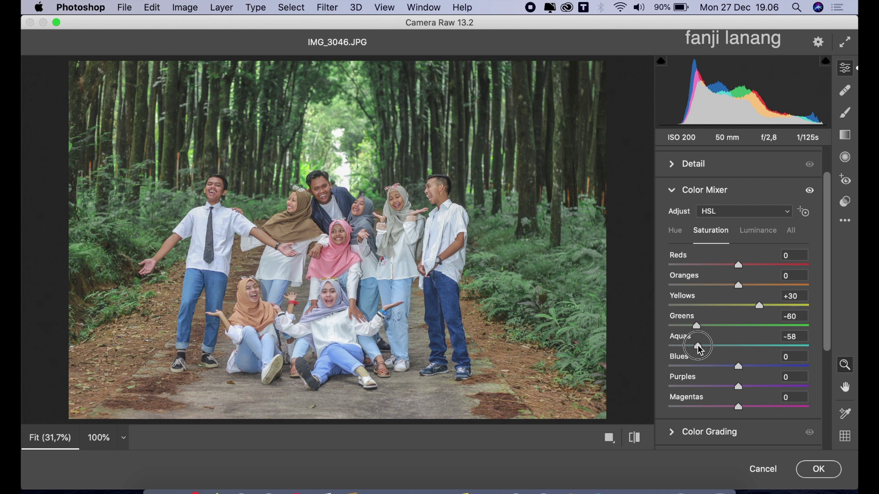
left_click_drag(699, 349, 698, 351)
- Set luminance to Oranges +20 and Greens about -20
left_click(758, 231)
left_click_drag(755, 289, 752, 289)
left_click_drag(737, 326, 727, 328)
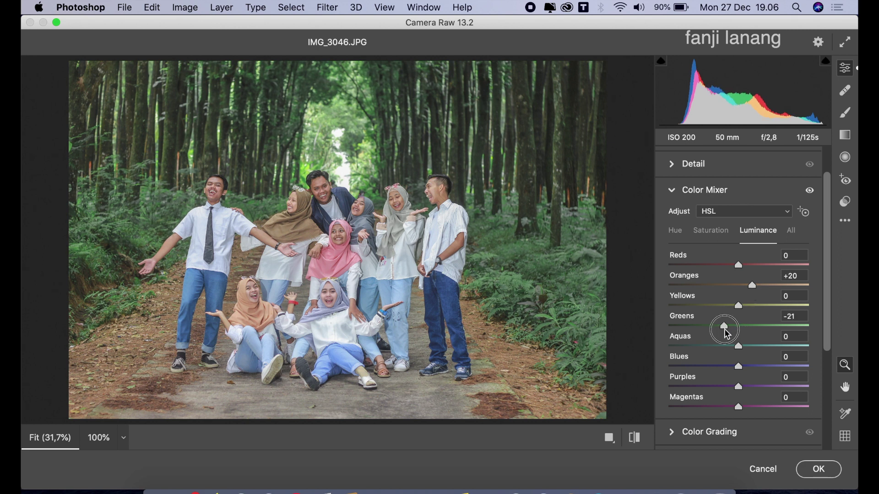
left_click_drag(728, 331, 727, 335)
left_click(672, 191)
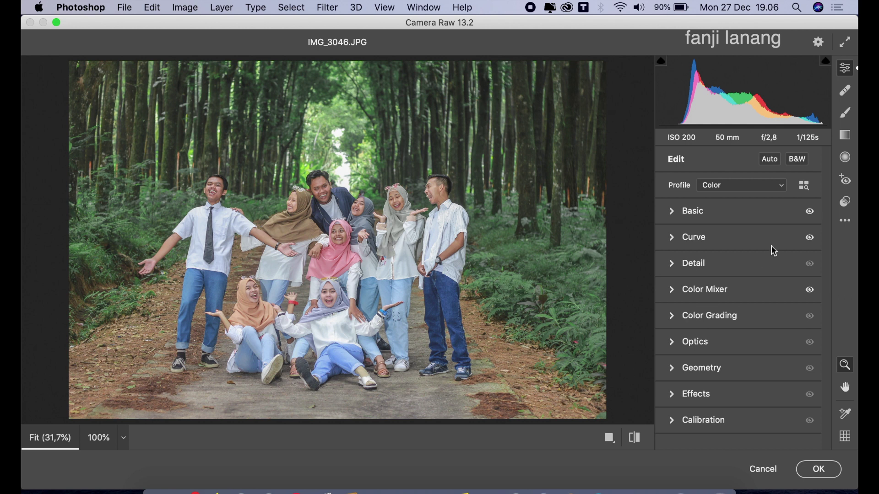
- Draw an inverted radial filter at Exposure -1,00 framing the group to darken the edges
left_click(846, 135)
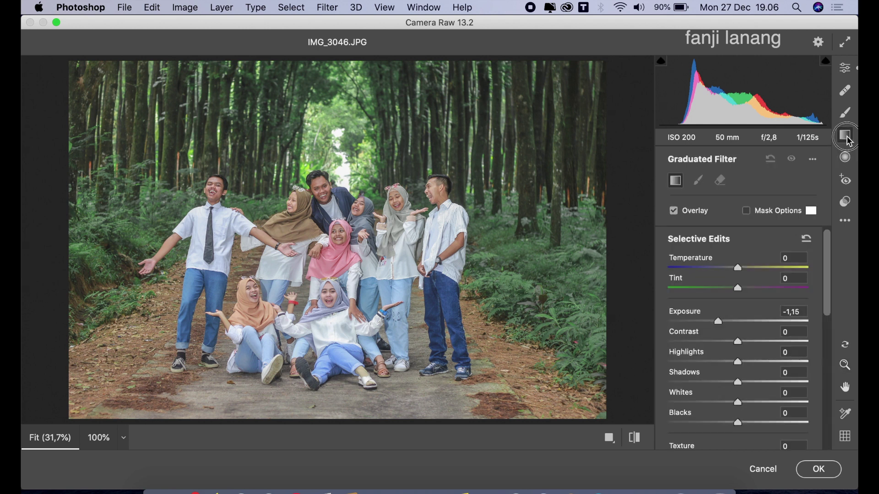
left_click(845, 157)
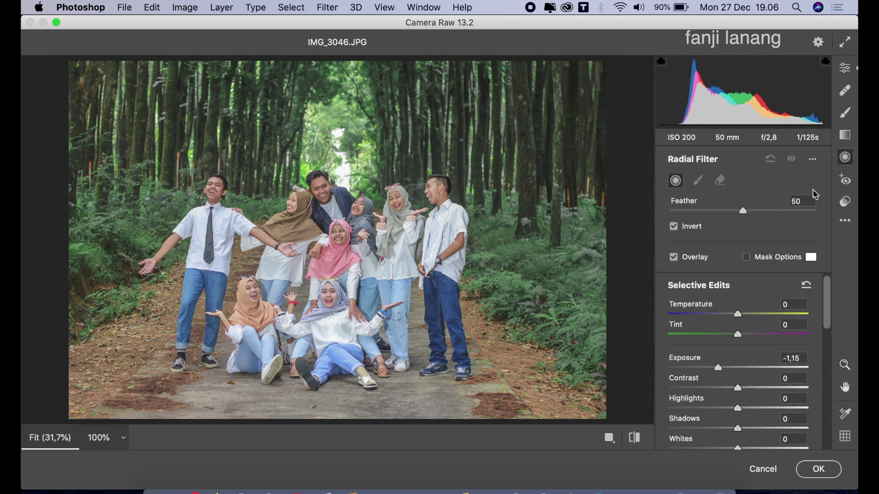
left_click(674, 226)
left_click(730, 369)
left_click_drag(731, 375, 722, 388)
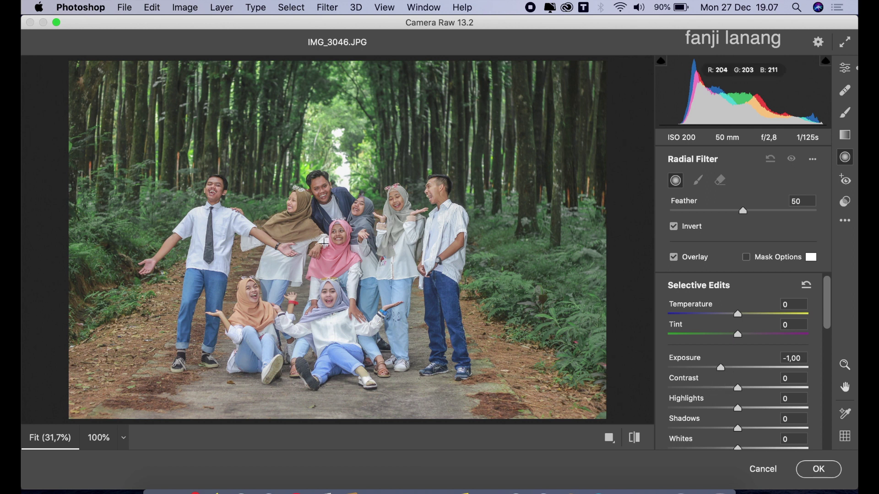
mouse_move(330, 235)
left_mouse_down()
mouse_move(459, 340)
mouse_move(496, 351)
left_mouse_up()
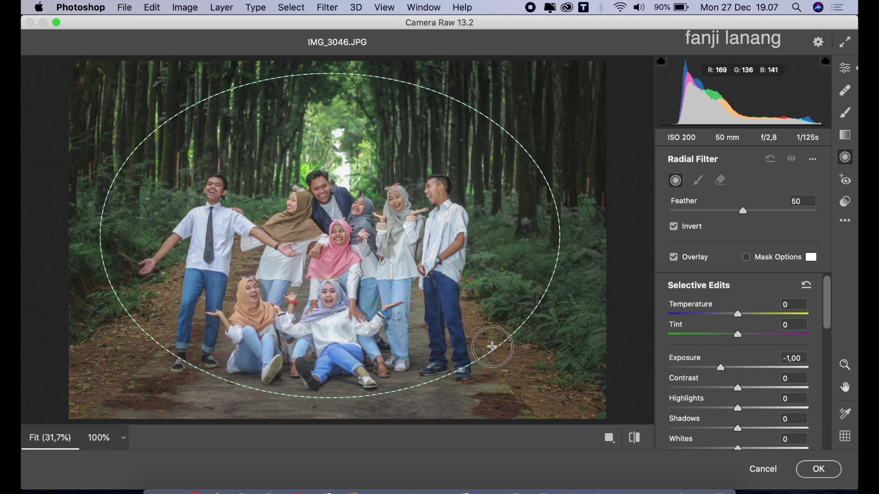
left_click_drag(495, 351, 495, 347)
left_click_drag(346, 256, 343, 276)
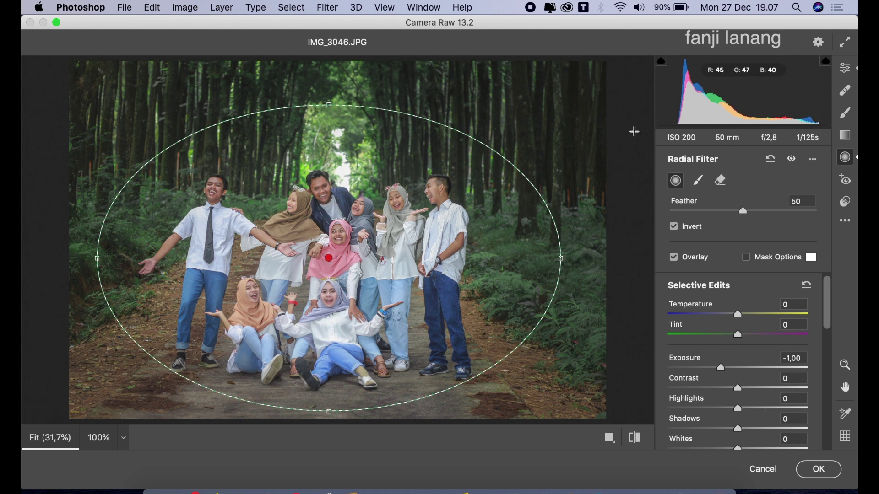
left_click(845, 68)
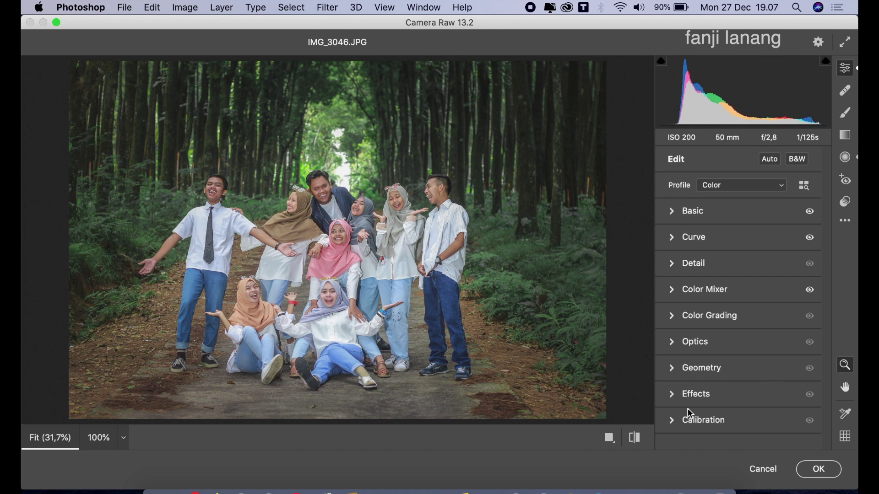
- Set Calibration hues to Red Primary +74, Green Primary +100 and Blue Primary -30
left_click(672, 420)
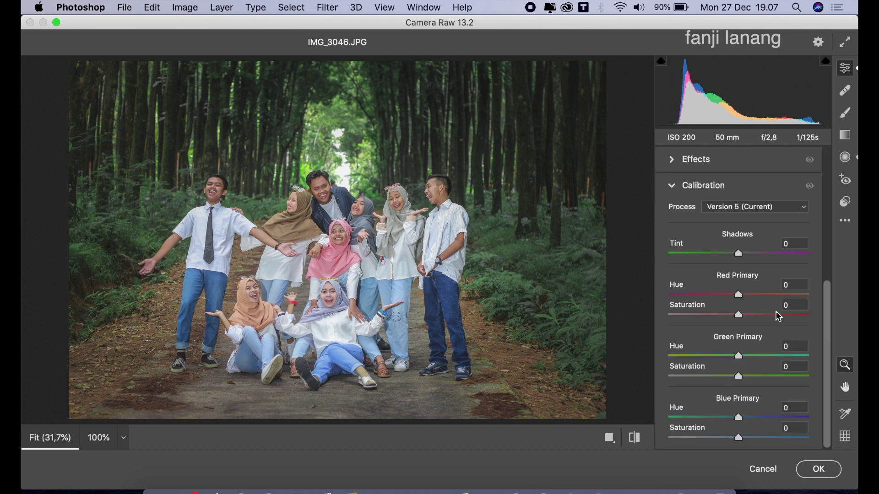
left_click_drag(777, 298, 782, 317)
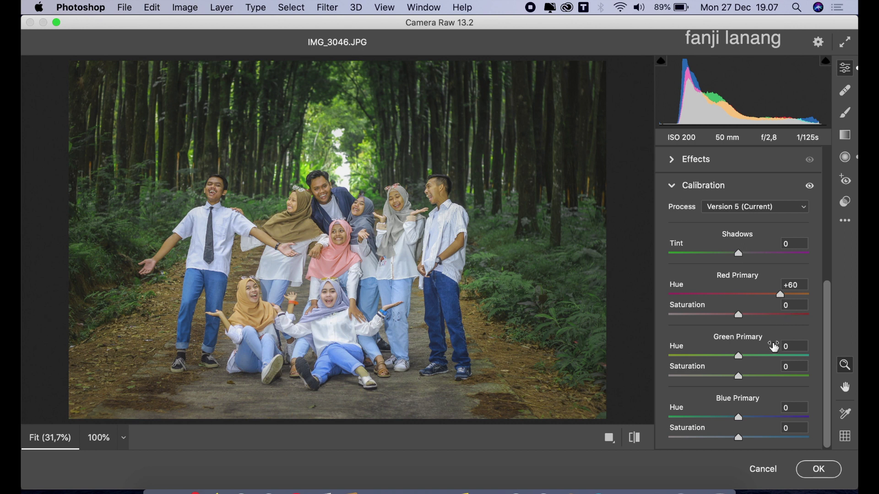
left_click_drag(773, 358, 857, 362)
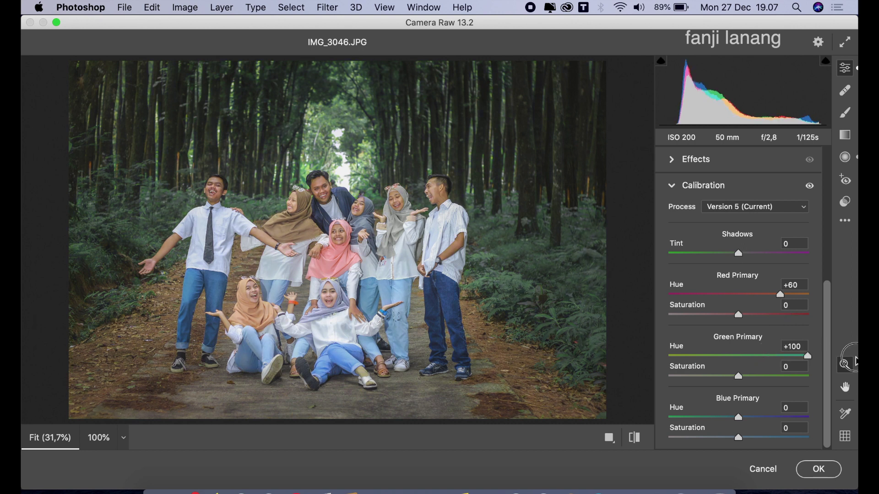
left_click(717, 418)
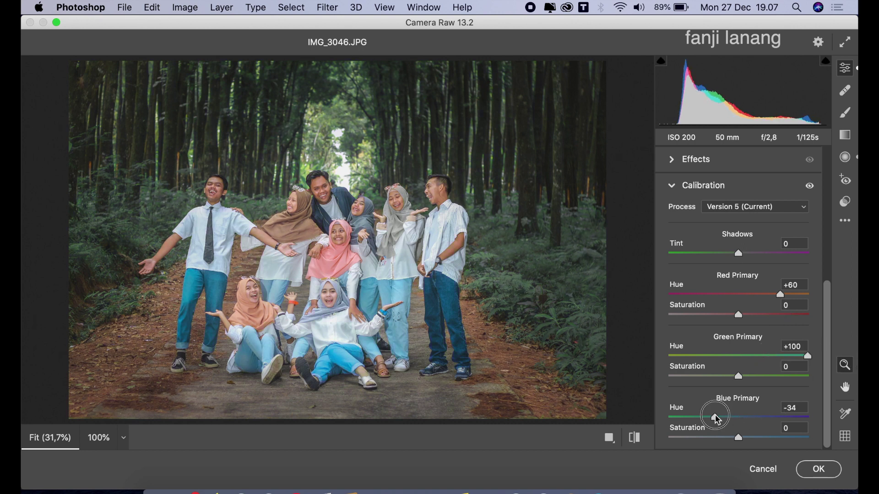
mouse_move(716, 419)
left_mouse_down()
mouse_move(719, 427)
mouse_move(720, 417)
left_mouse_up()
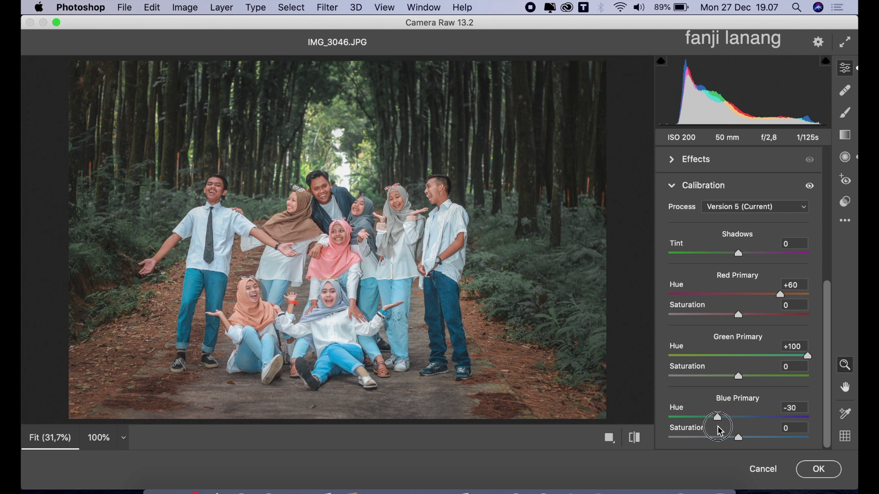
mouse_move(781, 297)
left_mouse_down()
mouse_move(812, 301)
mouse_move(795, 311)
left_mouse_up()
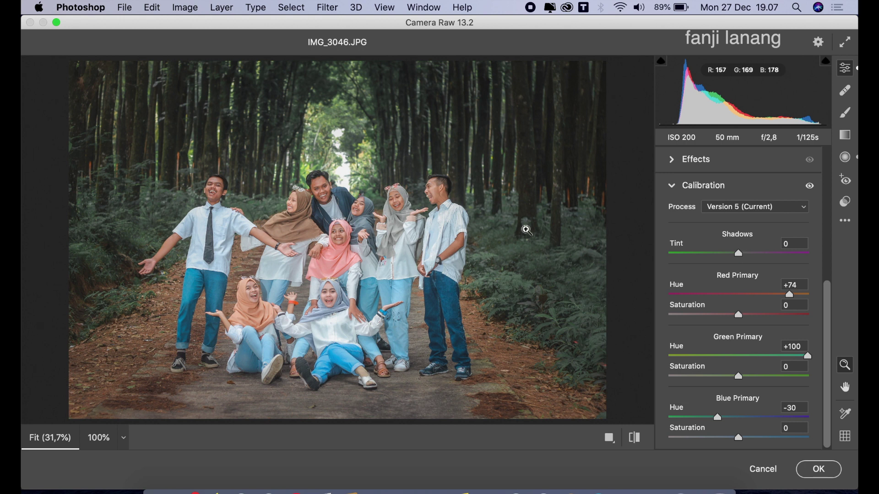
- Raise Contrast to about +15, view Before/After, and apply the Camera Raw edits
left_click(672, 187)
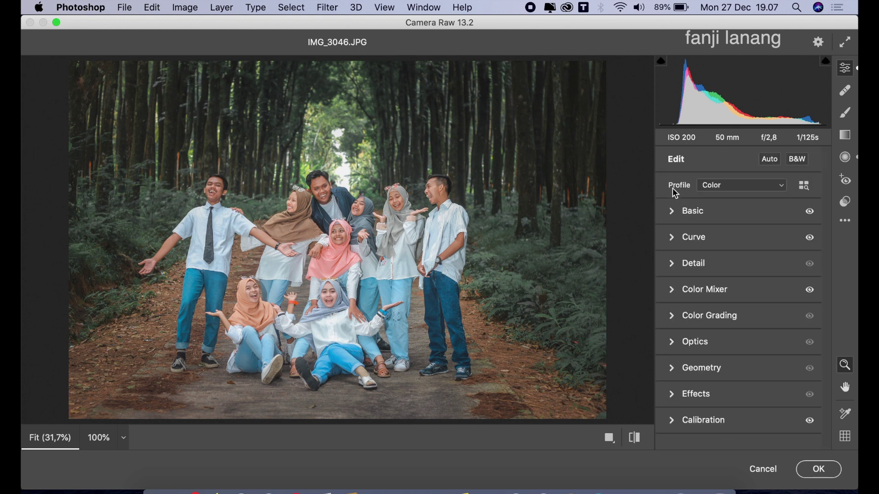
left_click(672, 210)
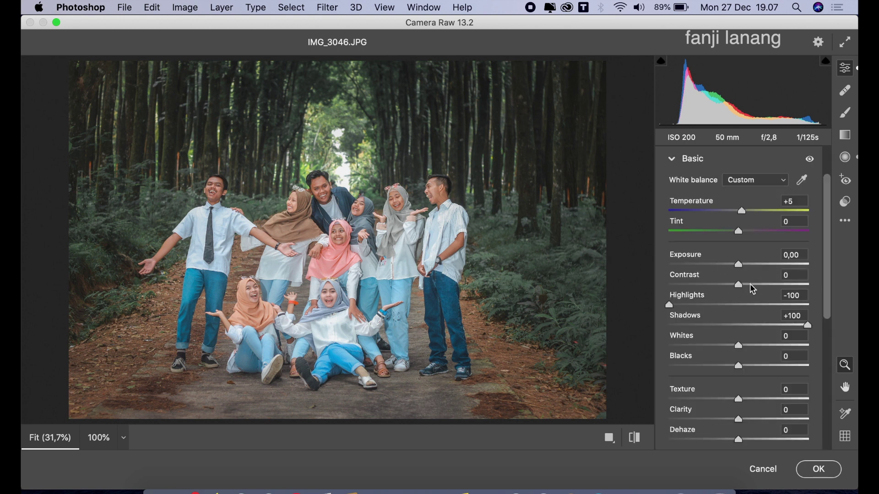
left_click_drag(751, 286, 753, 288)
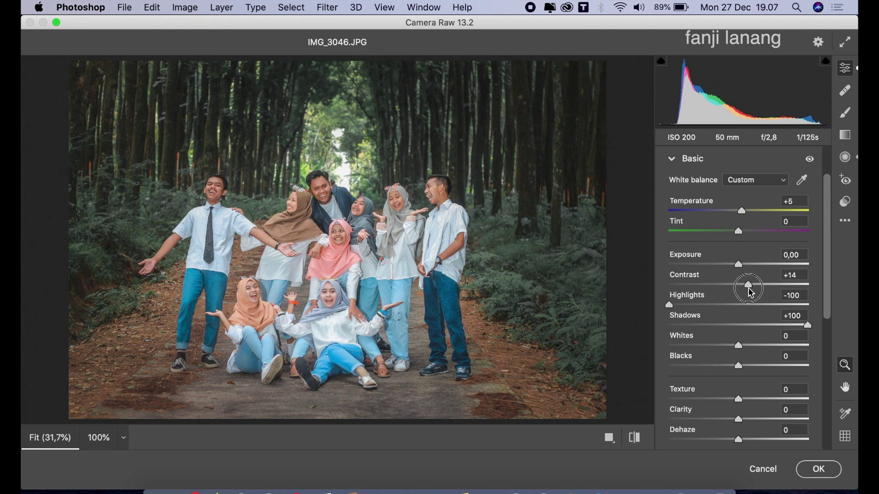
left_click_drag(753, 297, 750, 297)
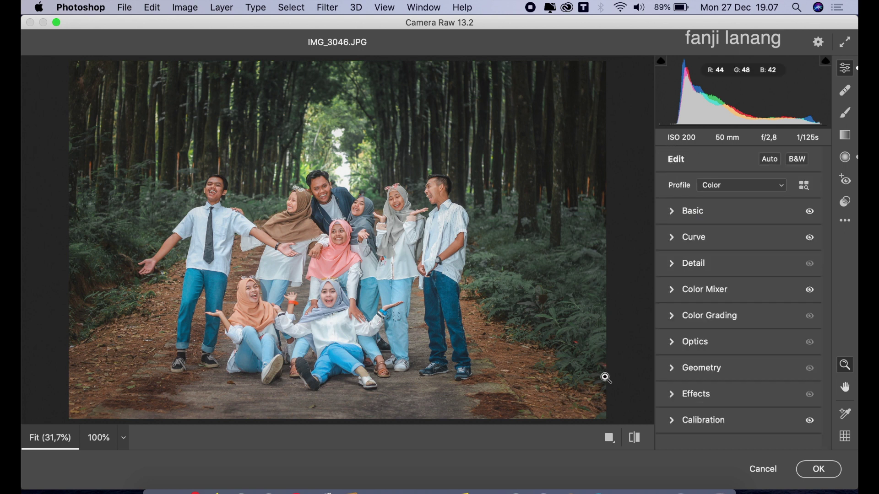
left_click(610, 438)
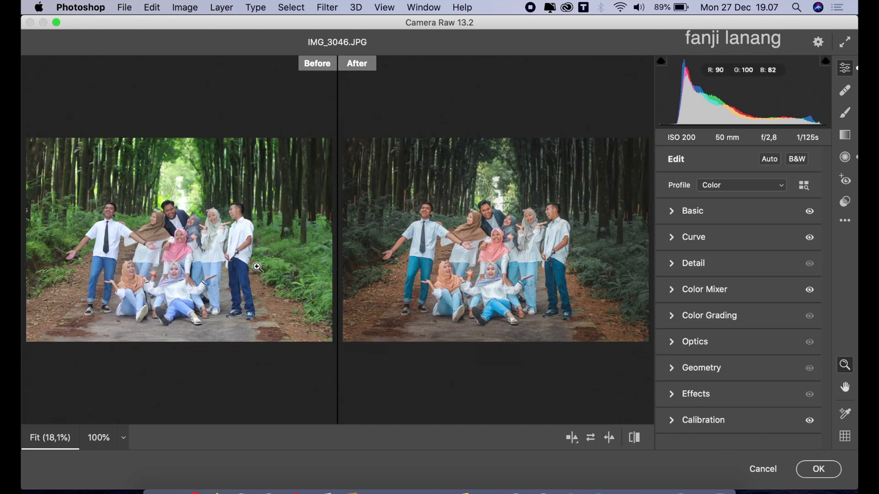
left_click(810, 466)
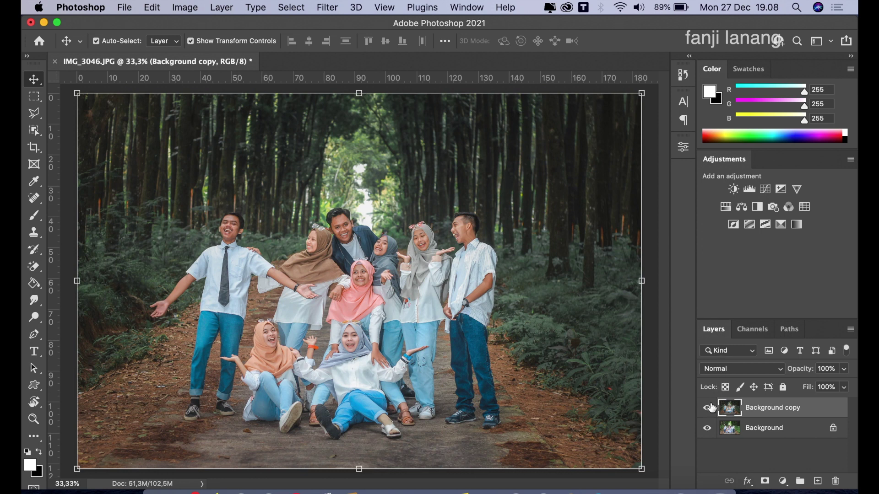
- Compare with the original, then add a Brightness/Contrast layer at Brightness 10, Contrast 10
left_click(709, 408)
left_click(783, 481)
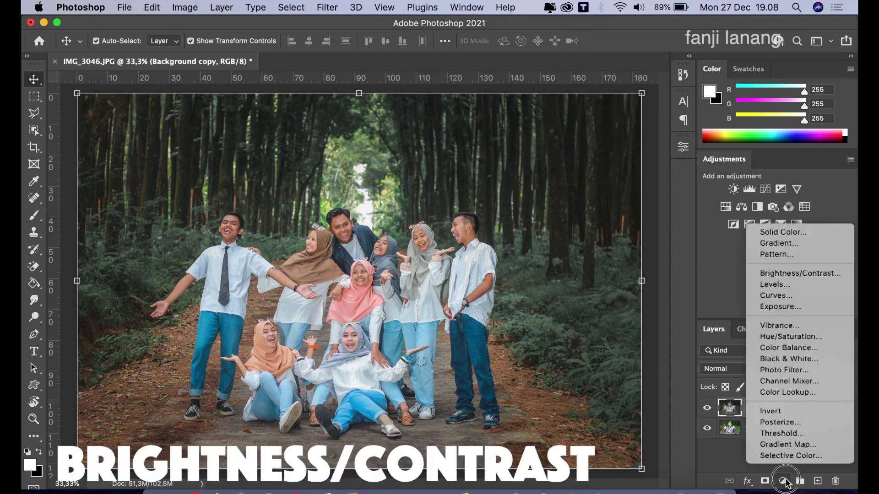
left_click(777, 274)
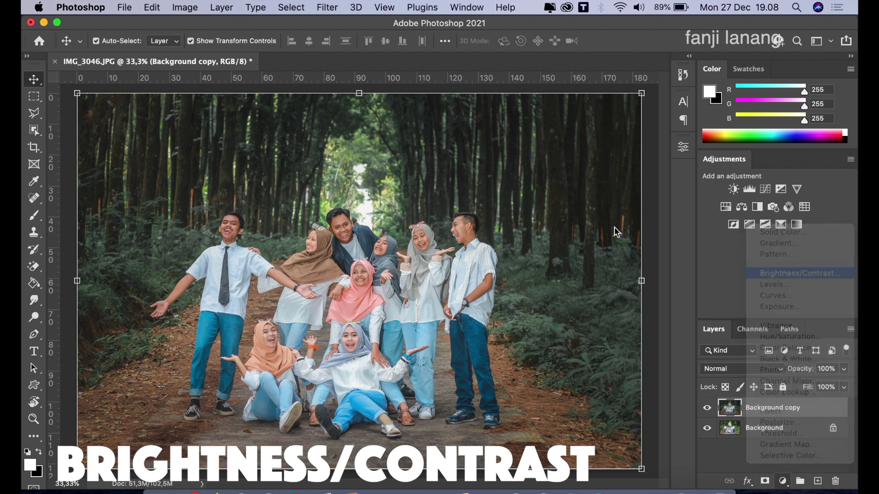
left_click_drag(572, 218, 579, 222)
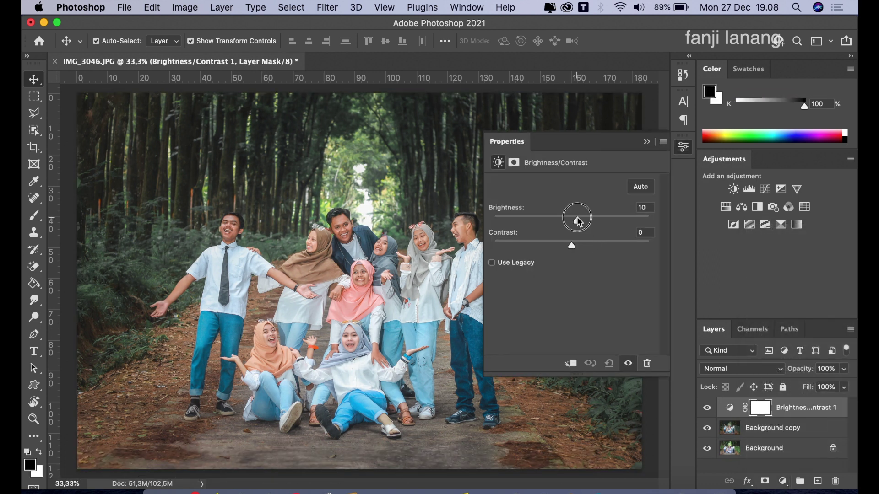
left_click(579, 248)
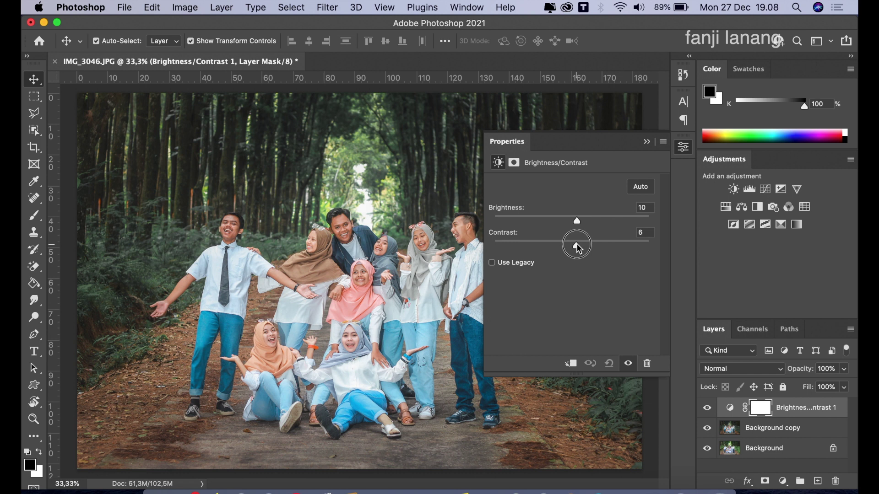
left_click_drag(578, 248, 582, 256)
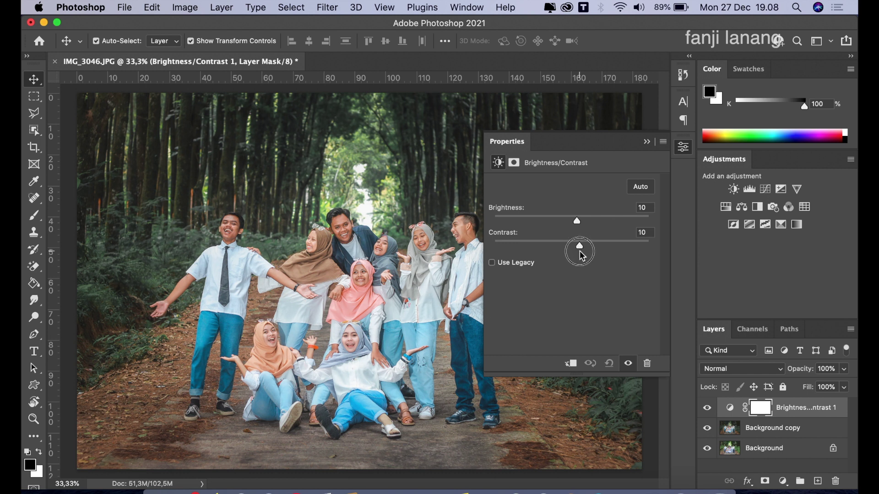
left_click(647, 143)
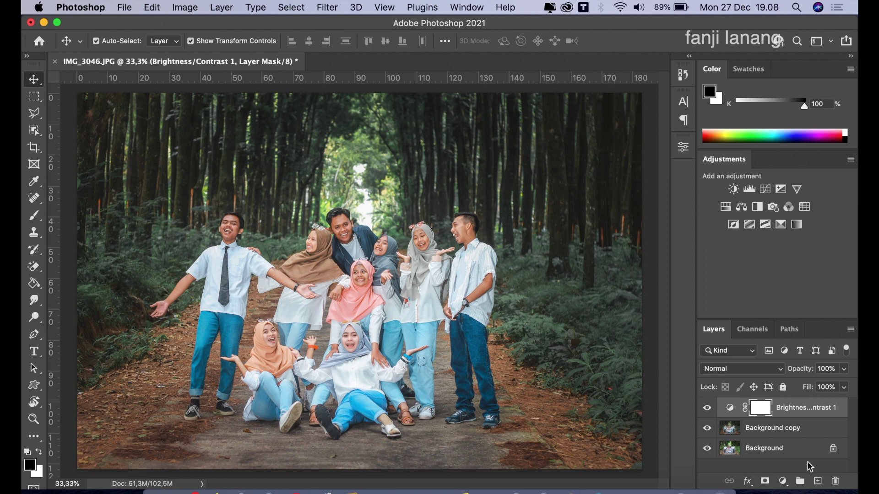
- Stamp the white 400 px signature brush on a new Layer 1 at bottom-left
left_click(817, 482)
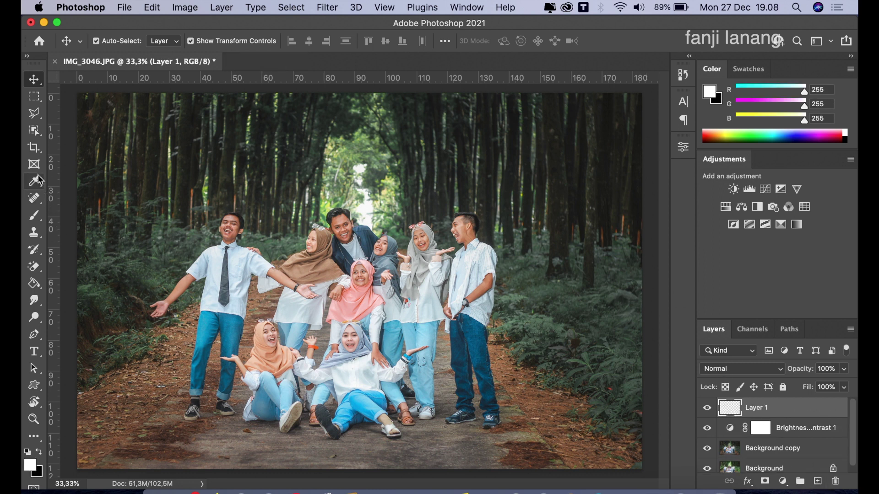
left_click(34, 215)
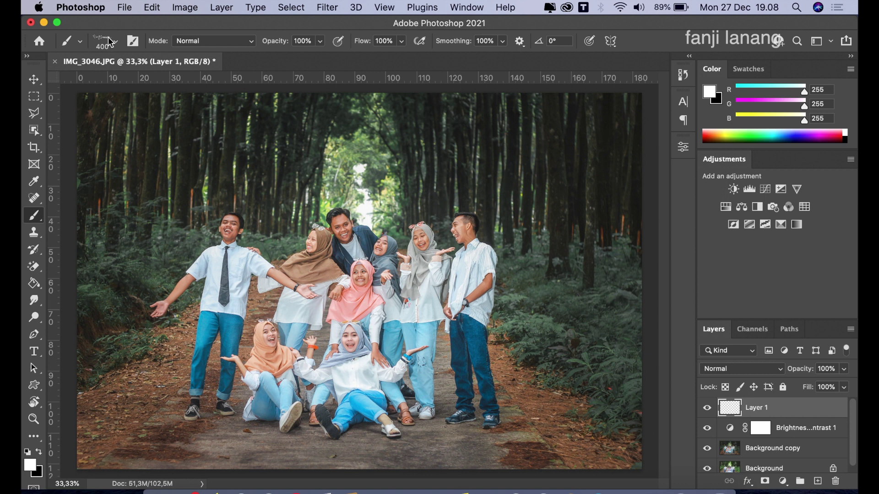
left_click(110, 42)
left_click(52, 160)
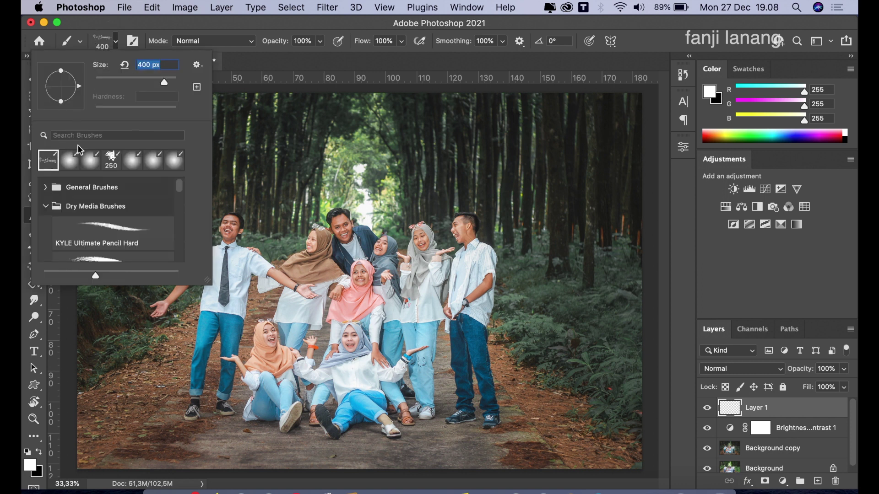
left_click(678, 42)
left_click(112, 458)
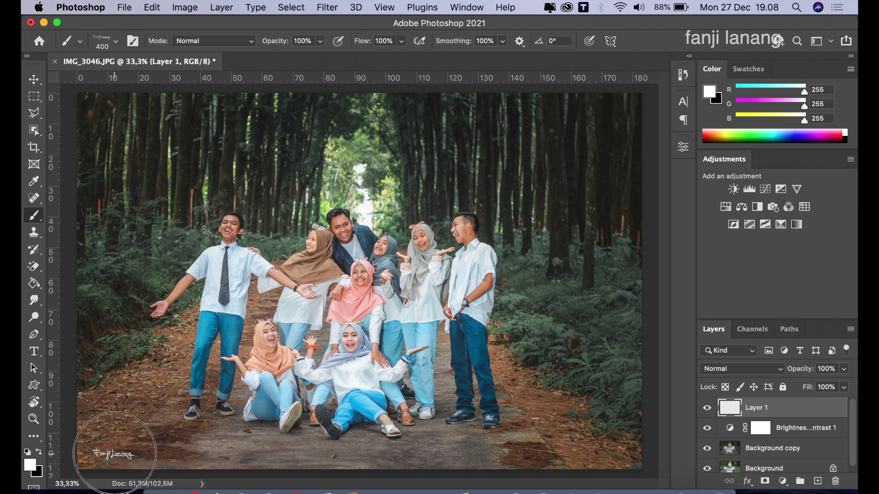